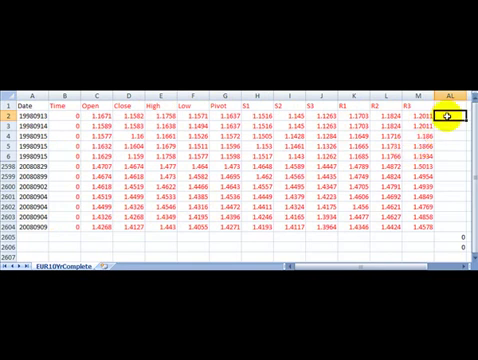
pyautogui.write('=if(')
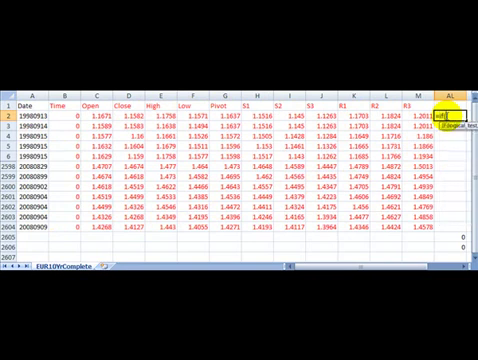
# - Enter =IF(C2>G2,TRUE,FALSE) in AL2 and fill it down column AL
pyautogui.click(97, 116)
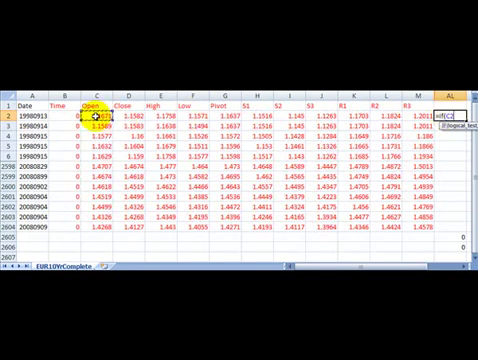
pyautogui.write('>')
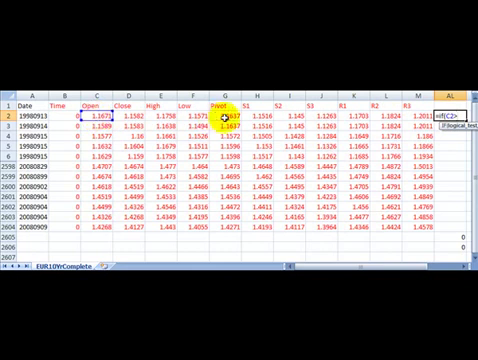
pyautogui.click(228, 117)
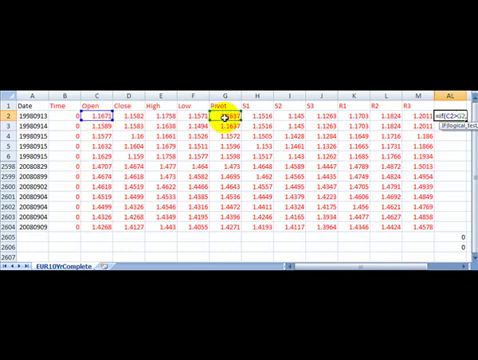
pyautogui.write(',True')
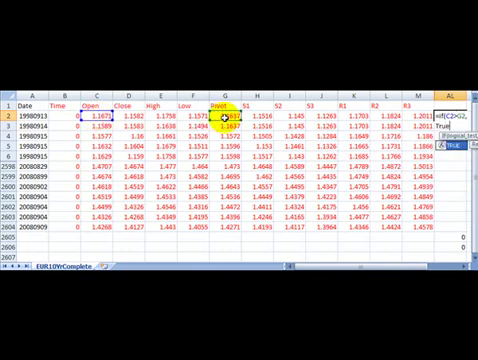
pyautogui.write(',')
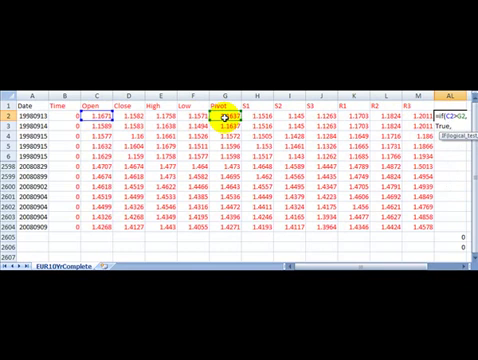
pyautogui.write('False')
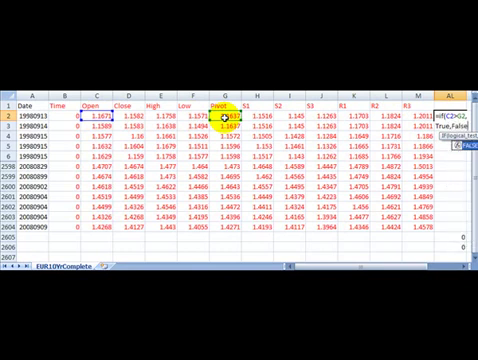
pyautogui.press('Return')
pyautogui.click(451, 116)
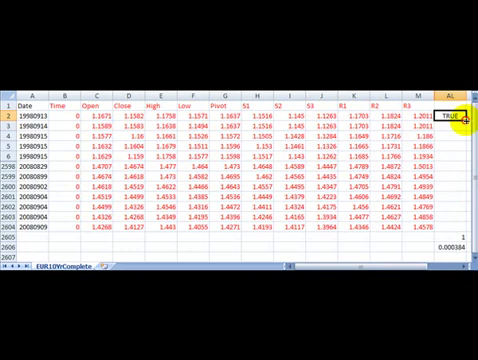
pyautogui.moveTo(466, 120); pyautogui.dragTo(461, 228)
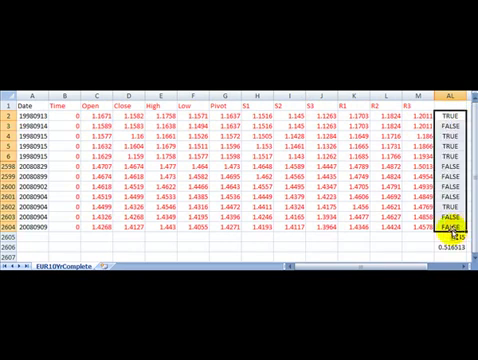
pyautogui.click(387, 240)
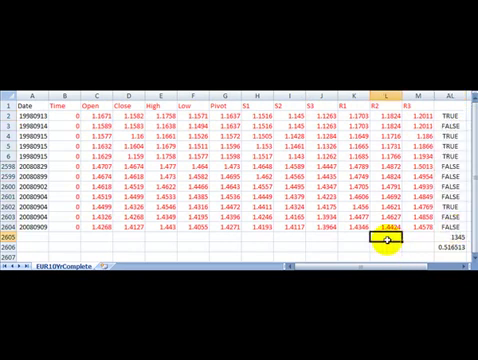